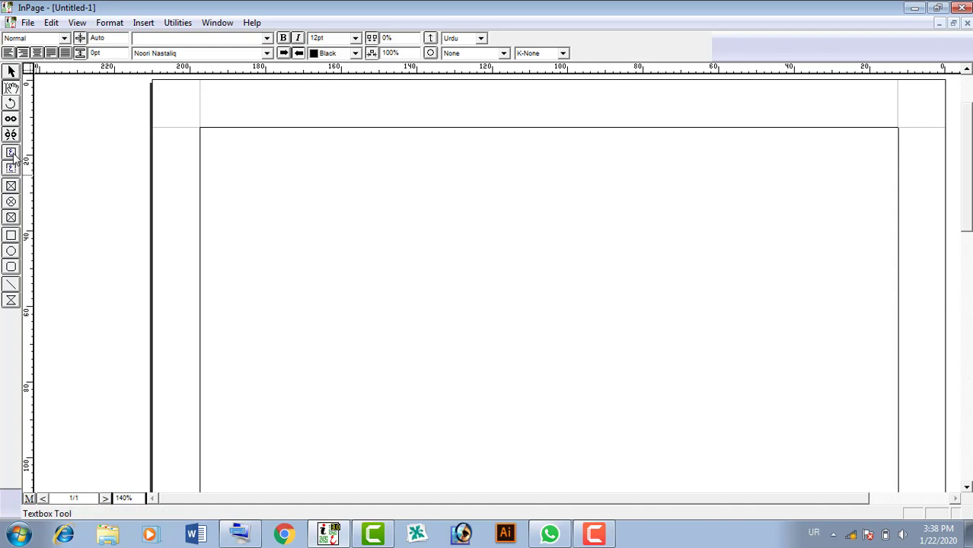
Step: Draw a text box about 28.5 mm wide and 38.9 mm high near the page's upper right
left_click(13, 154)
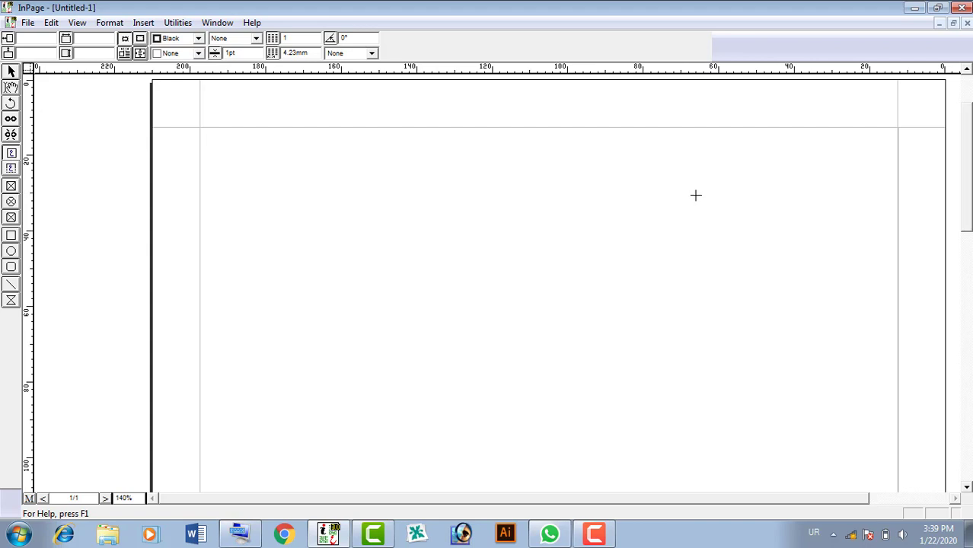
left_click_drag(695, 195, 804, 340)
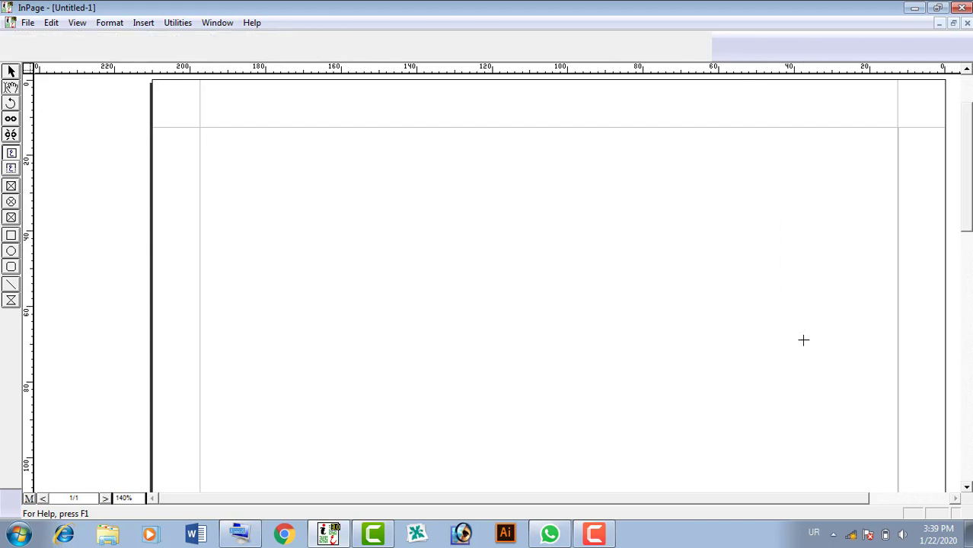
left_click(10, 72)
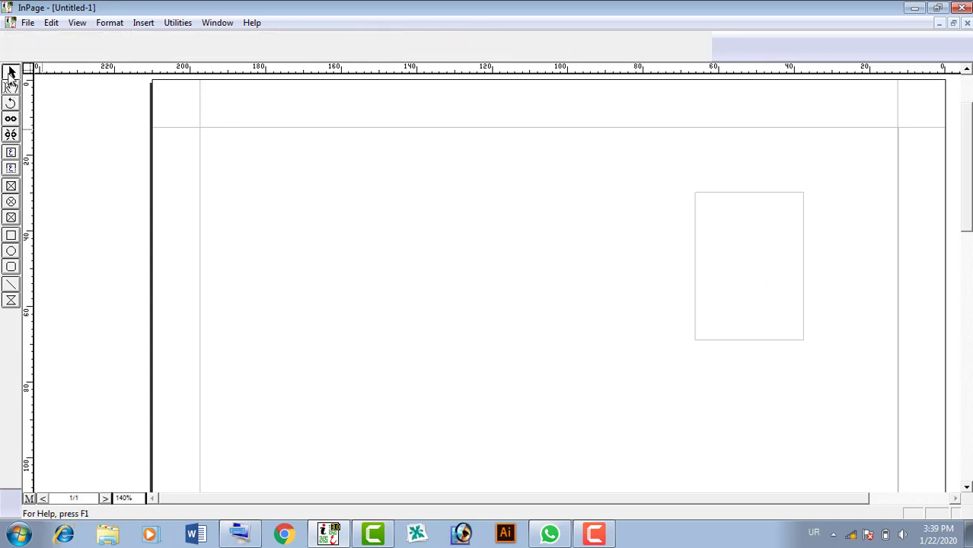
Step: Copy the text box and paste the duplicate to the left of the original on the page
left_click(759, 268)
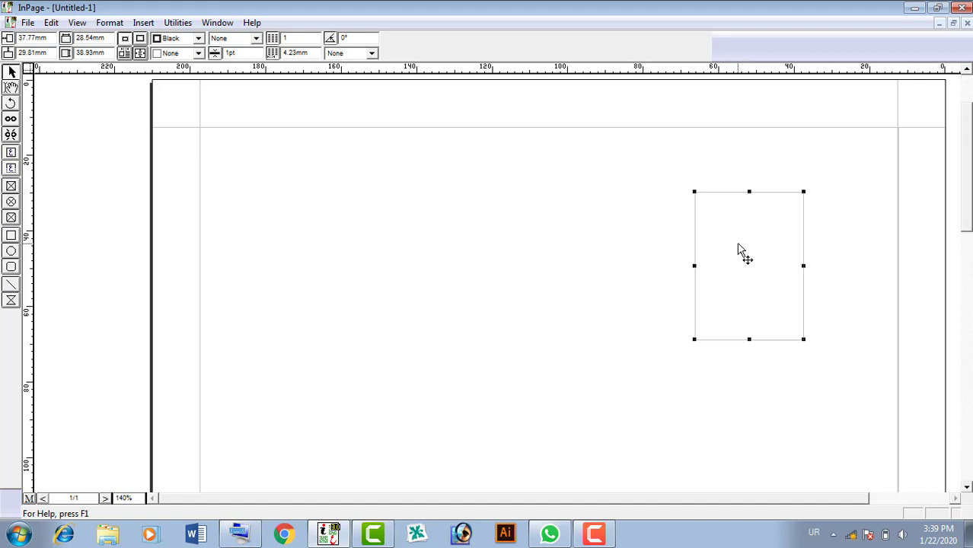
right_click(737, 246)
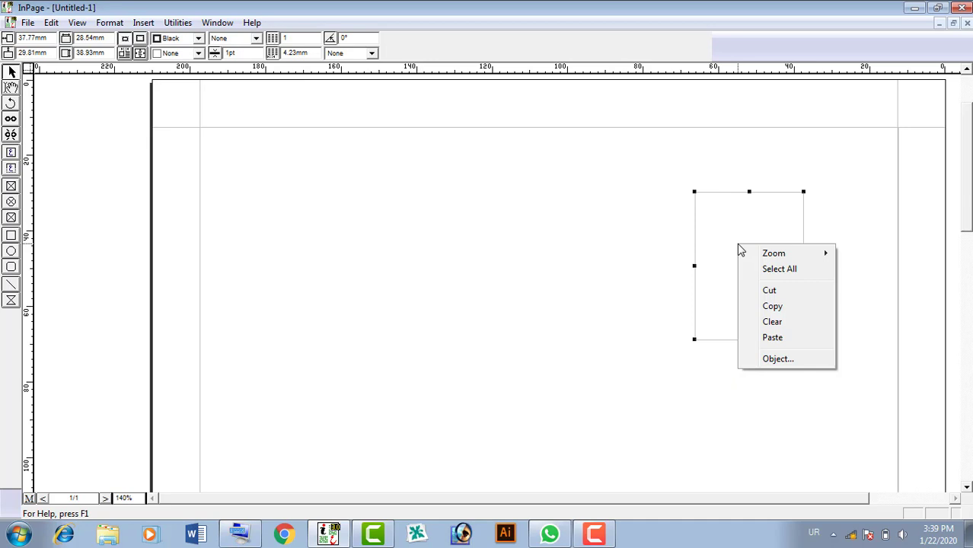
left_click(639, 317)
left_click(738, 295)
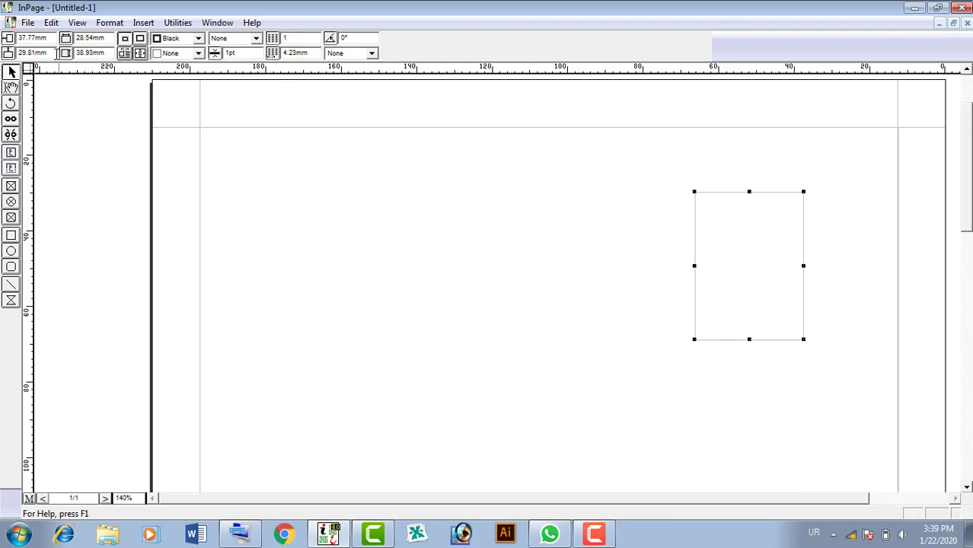
left_click(53, 24)
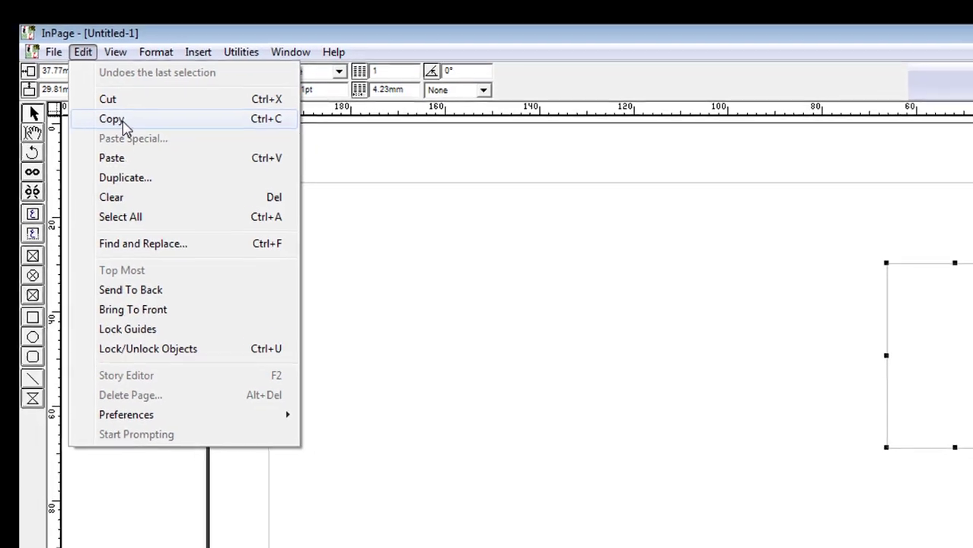
left_click(118, 125)
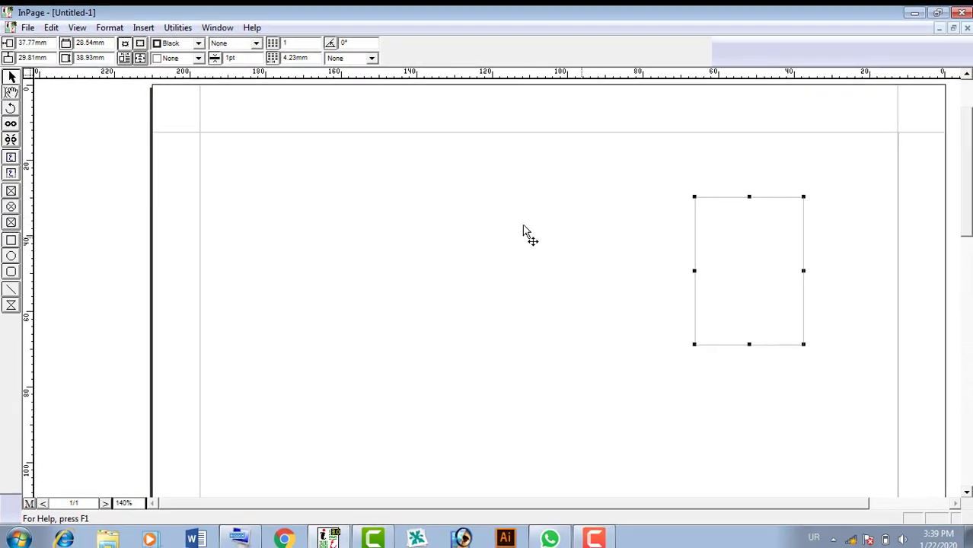
left_click(51, 28)
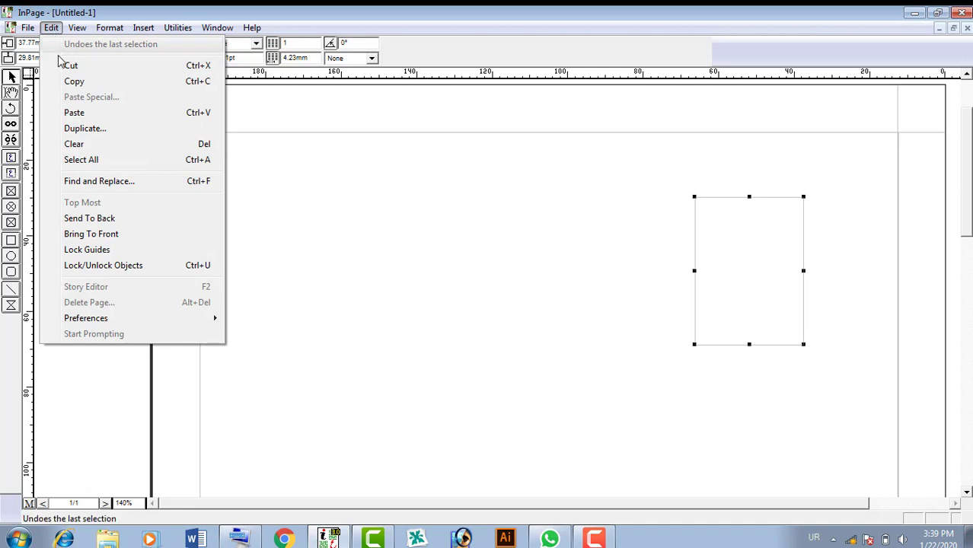
left_click(72, 114)
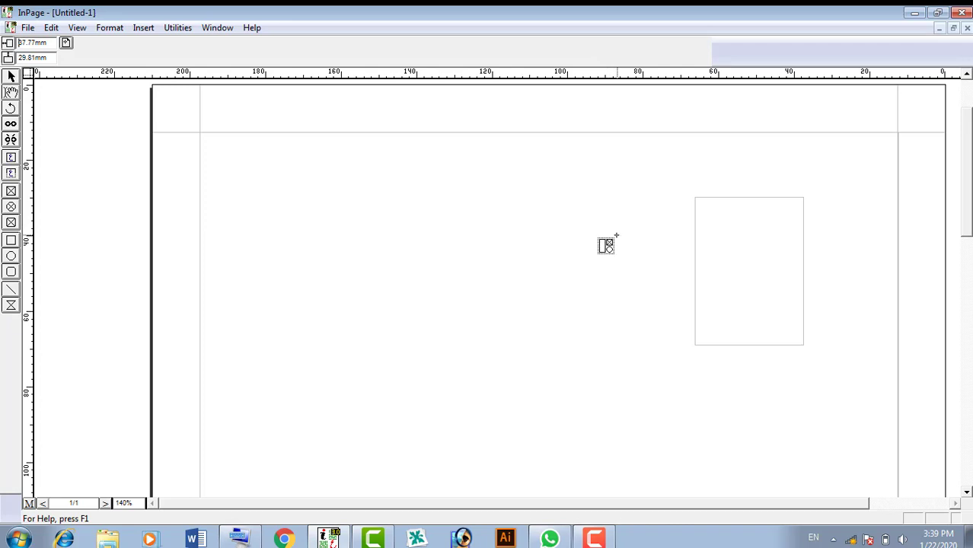
left_click(616, 235)
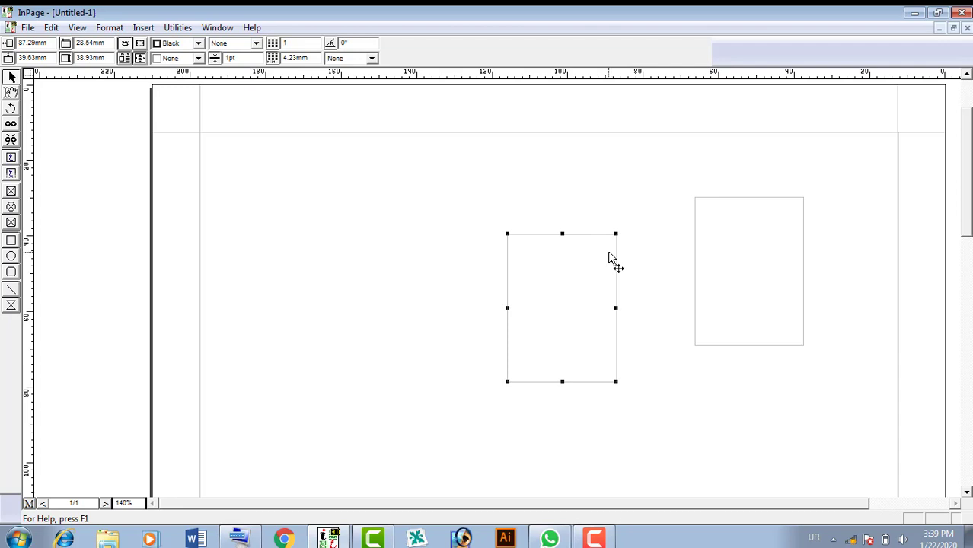
Step: Nudge the duplicate up and right to about 74.3 mm horizontally and 30.6 mm vertically, beside the original box
key("Up")
key("Up")
key("Up")
key("Up")
key("Up")
key("Up")
key("Up")
key("Up")
key("Up")
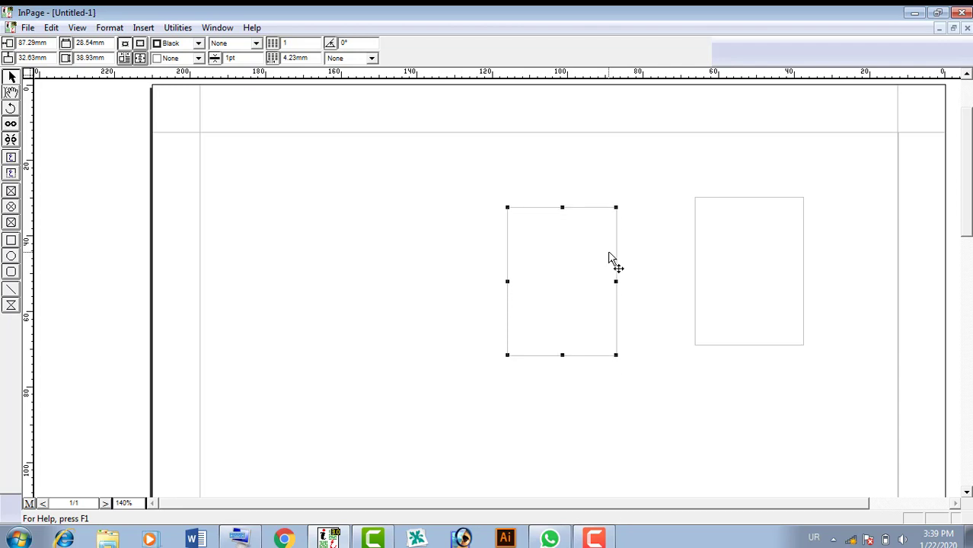
key("Right")
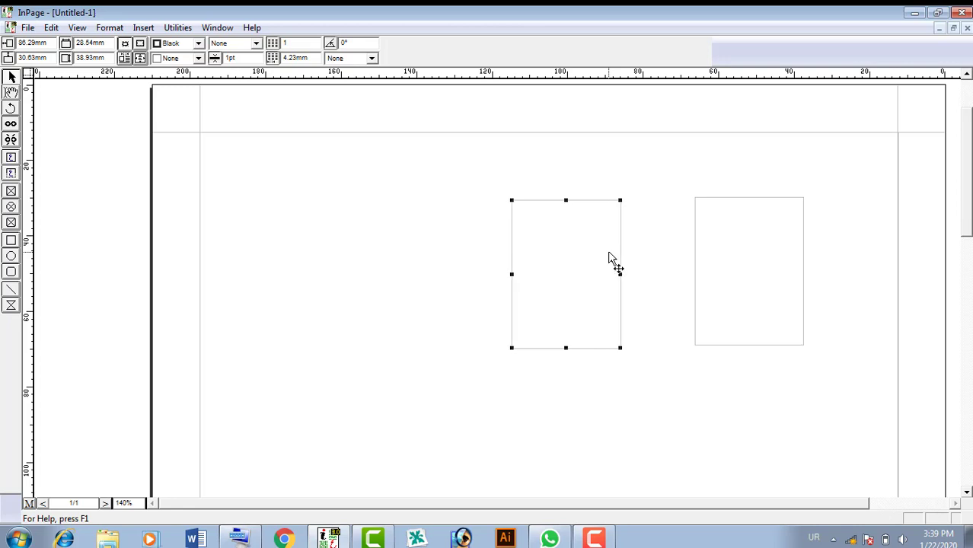
key("Right")
key("Right")
key("Right")
key("Right")
key("Right")
key("Right")
key("Right")
key("Right")
key("Right")
key("Right")
key("Right")
key("Right")
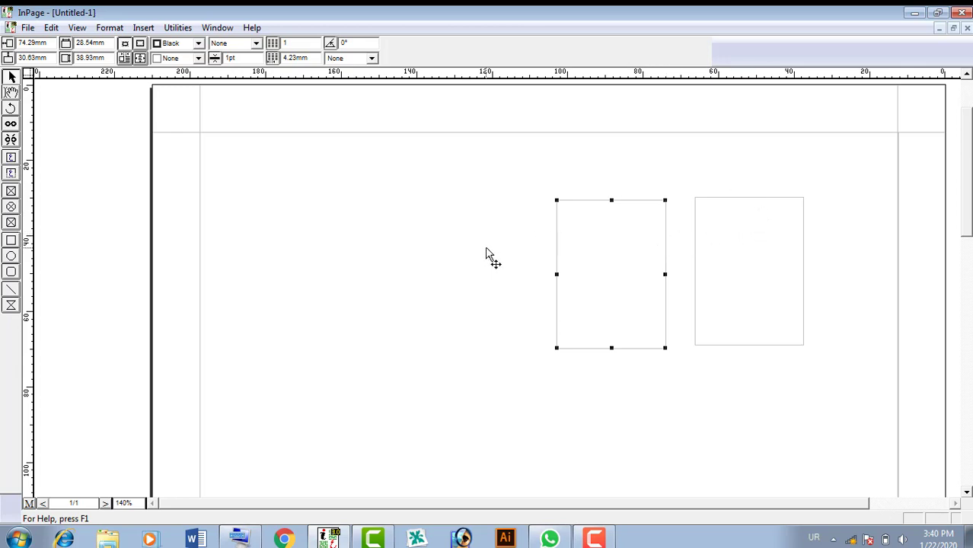
Step: Select both text boxes together, copy them, and paste the pair below the originals
left_click(719, 263)
left_click(635, 289, "shift")
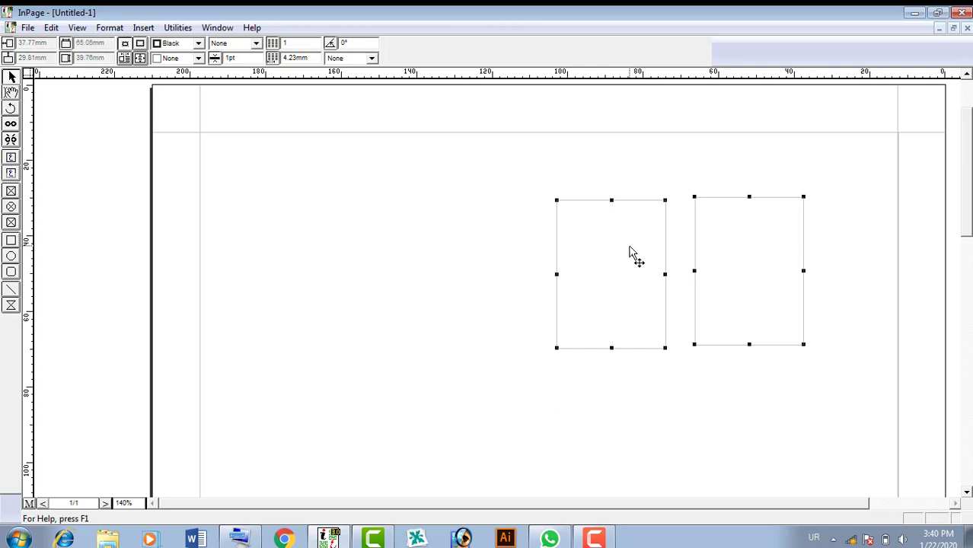
right_click(630, 253)
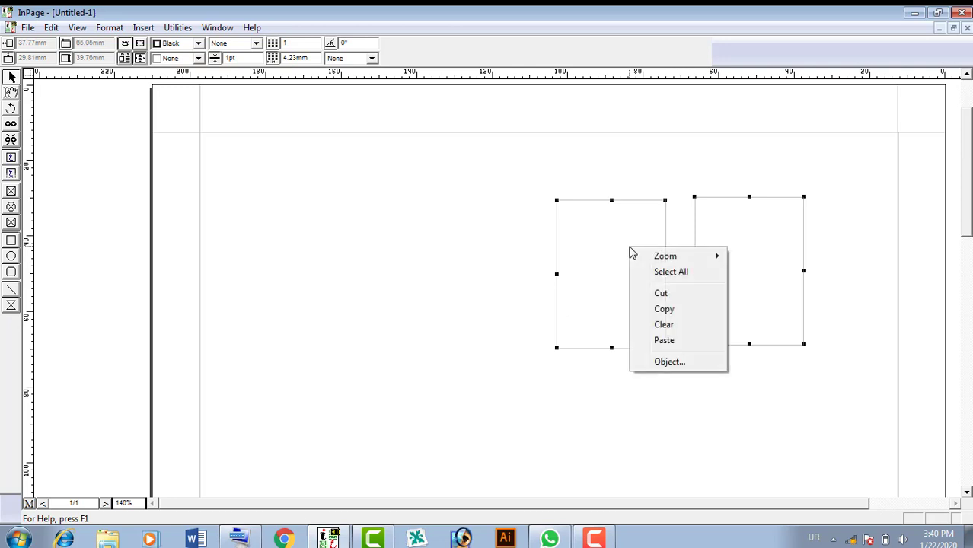
left_click(658, 314)
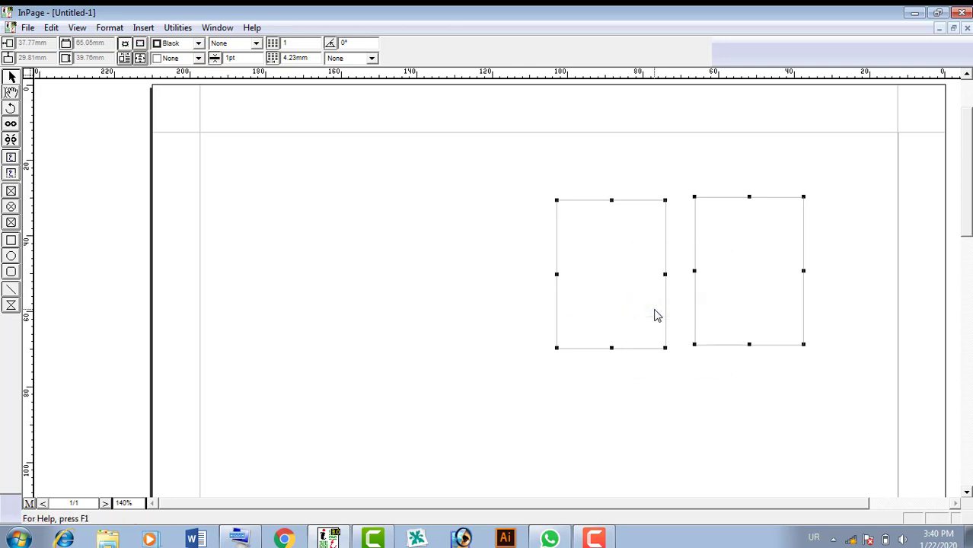
right_click(657, 315)
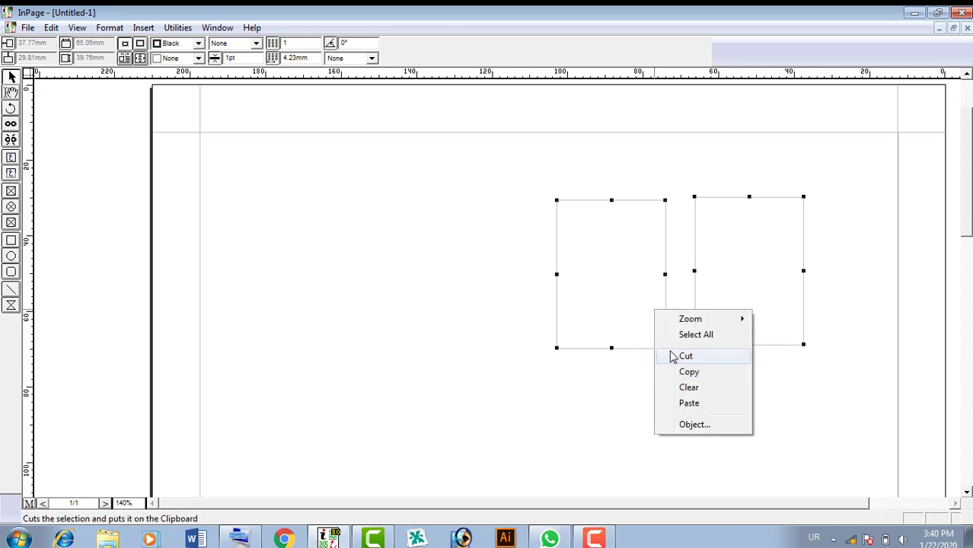
left_click(676, 405)
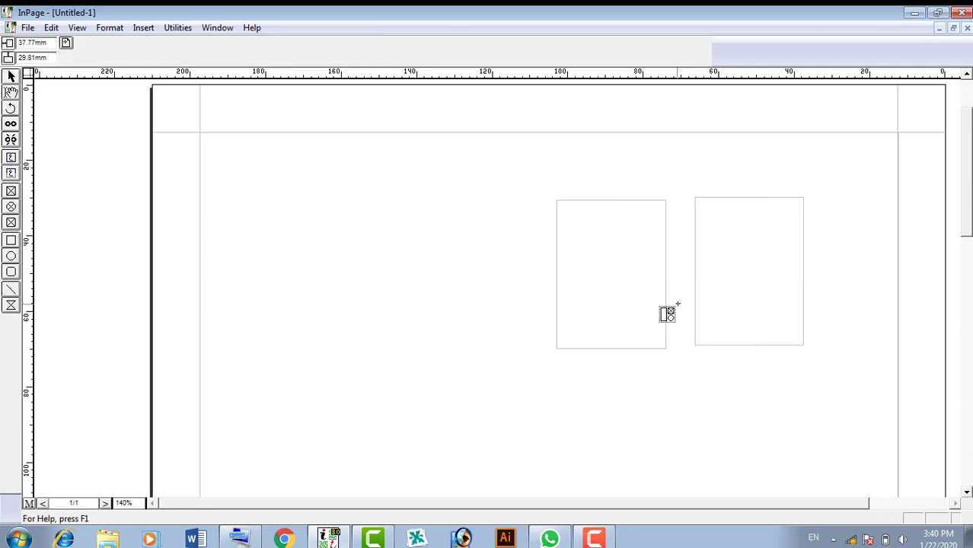
left_click(704, 412)
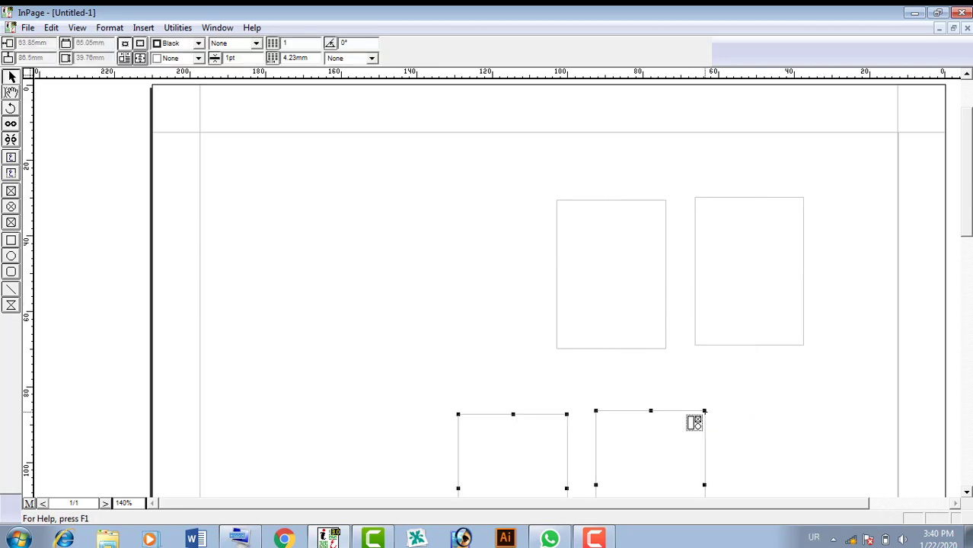
Step: Nudge the pasted pair right to about 37.85 mm and up, lining it up closely beneath the upper boxes
key("Right")
key("Right")
key("Right")
key("Right")
key("Right")
key("Right")
key("Right")
key("Right")
key("Right")
key("Right")
key("Right")
key("Right")
key("Right")
key("Right")
key("Right")
key("Right")
key("Right")
key("Right")
key("Right")
key("Right")
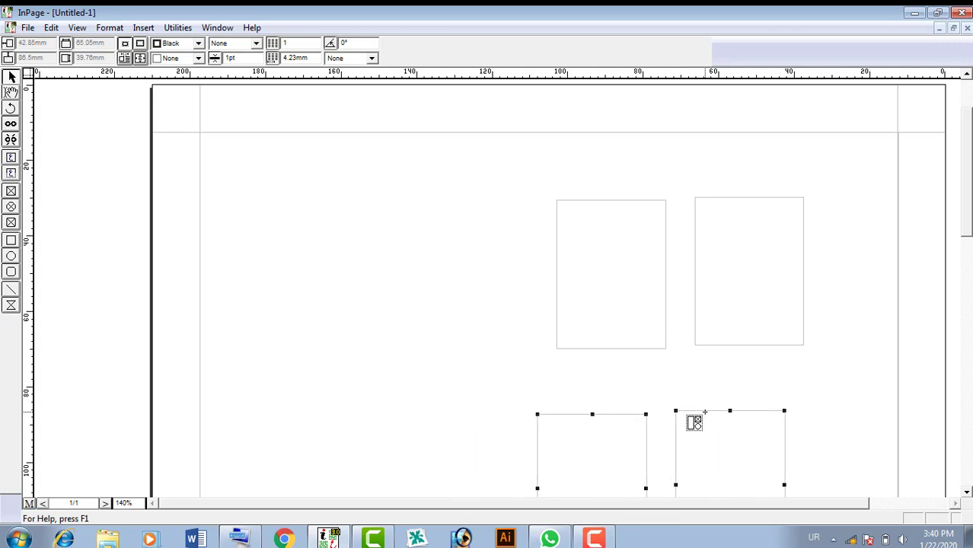
key("Right")
key("Right")
key("Right")
key("Right")
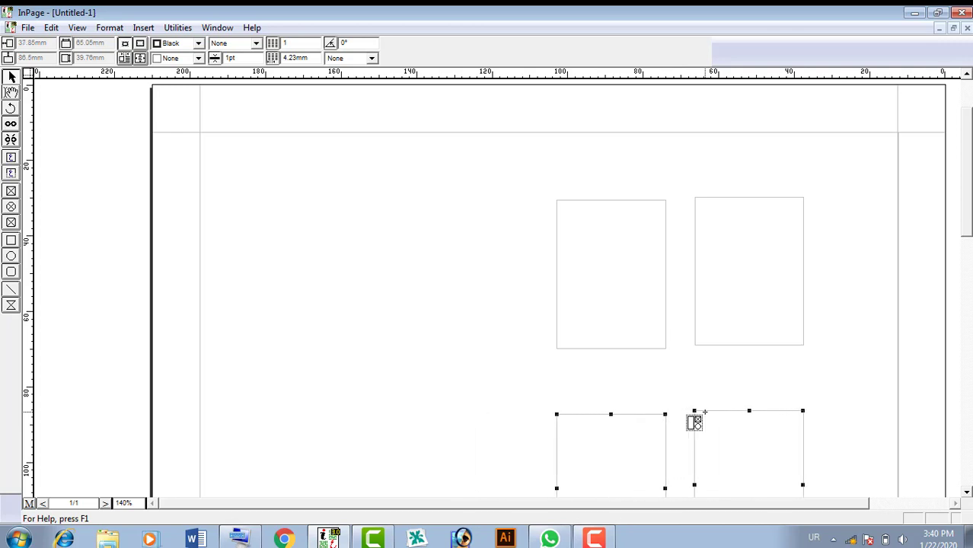
key("Up")
key("Up")
key("Up")
key("Up")
key("Up")
key("Up")
key("Up")
key("Up")
key("Up")
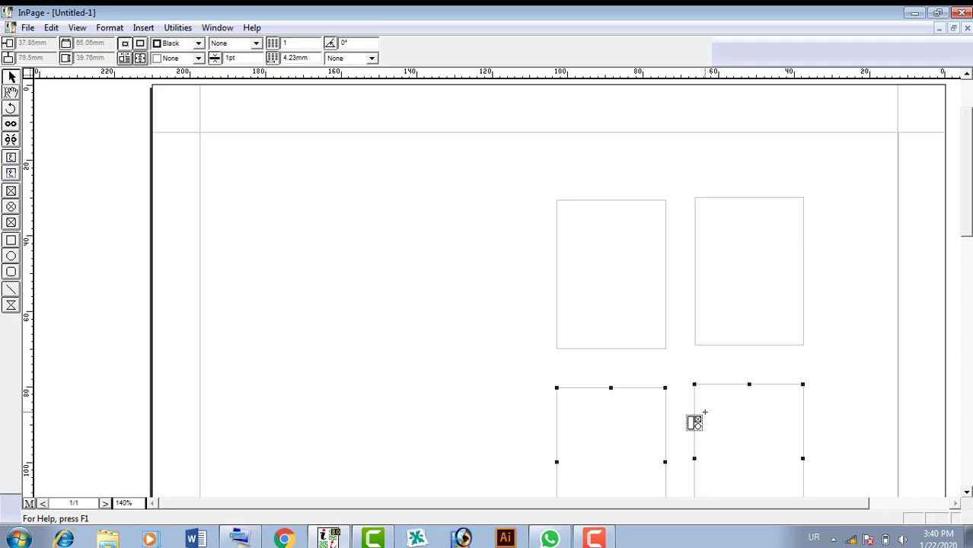
left_click(500, 376)
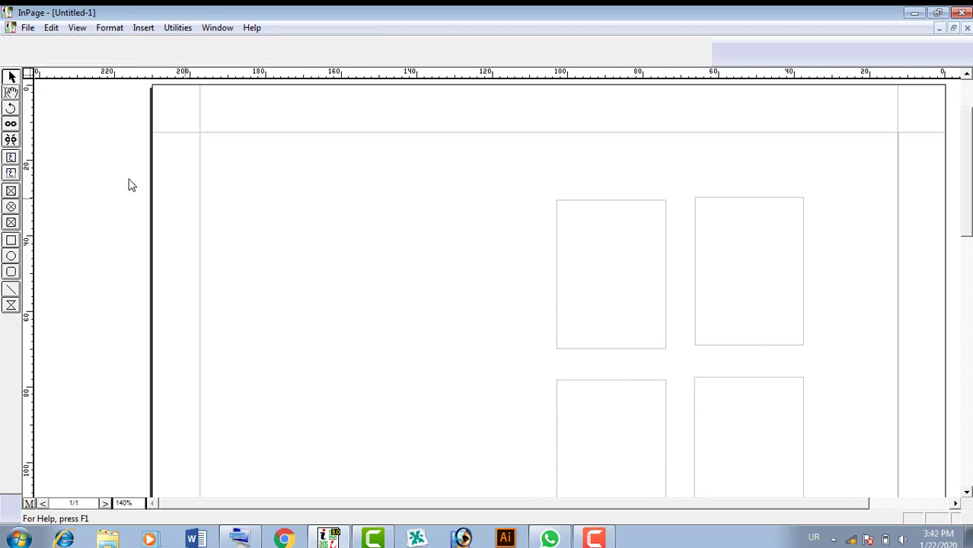
Step: Enter "ہم سب مسلمان ہیں" at 18pt in the upper-right text box
left_click(11, 93)
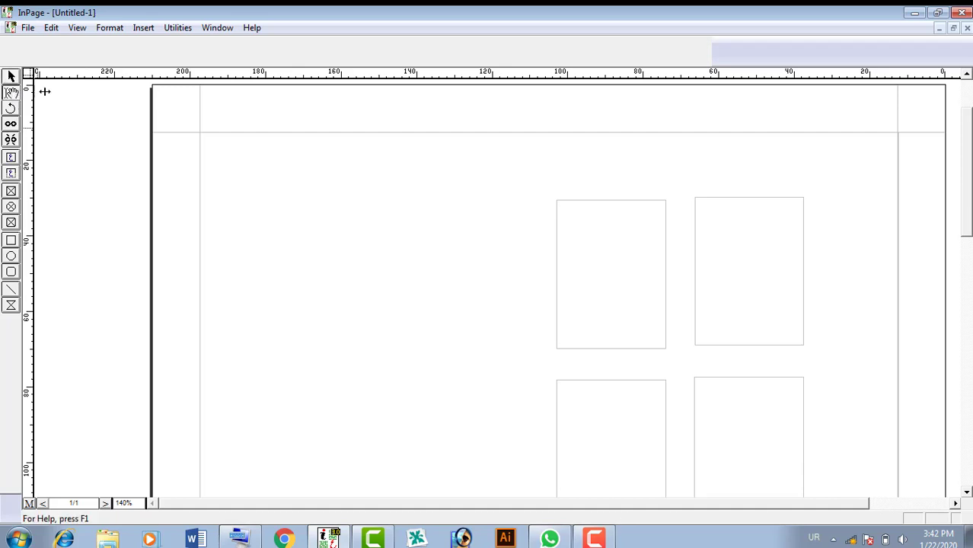
left_click(779, 256)
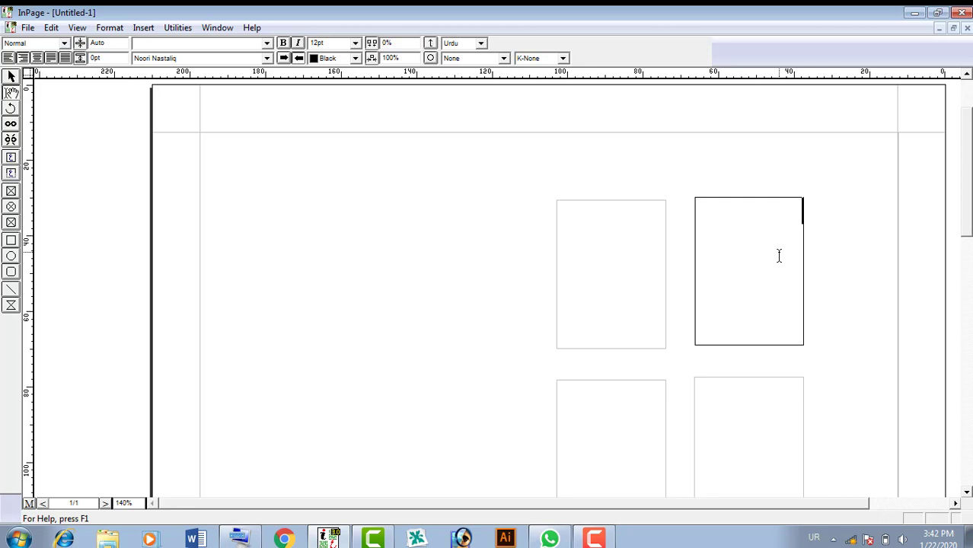
left_click(355, 44)
left_click(337, 91)
type("ہم سب")
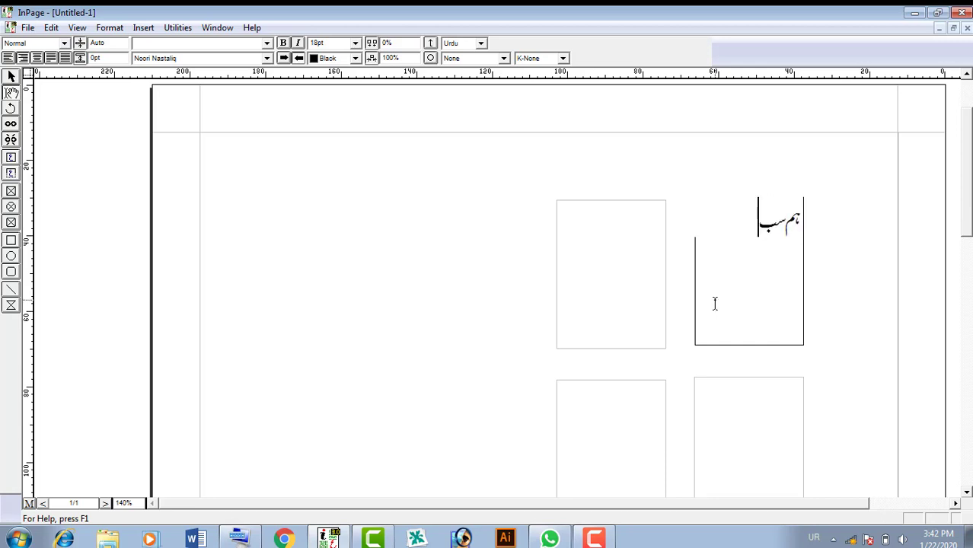
type(" مسلمان ہیں")
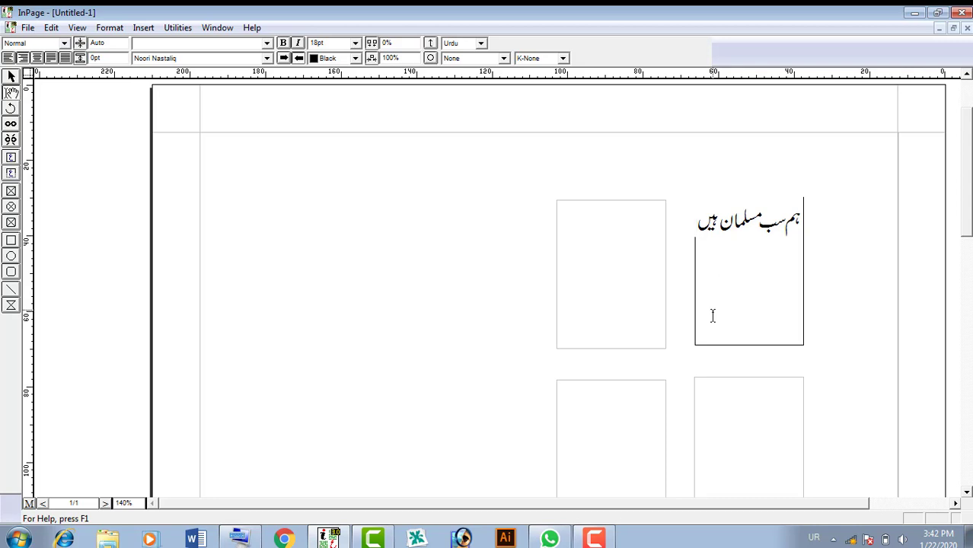
Step: Copy the whole Urdu sentence and paste it repeatedly after itself until the text overflows the upper-right box
key("shift+Right")
key("shift+Right")
key("shift+Right")
key("shift+Right")
key("shift+Right")
key("shift+Right")
key("shift+Right")
key("shift+Right")
key("shift+Right")
key("shift+Right")
key("shift+Right")
key("shift+Right")
key("shift+Right")
key("shift+Right")
key("shift+Right")
key("shift+Right")
key("ctrl+c")
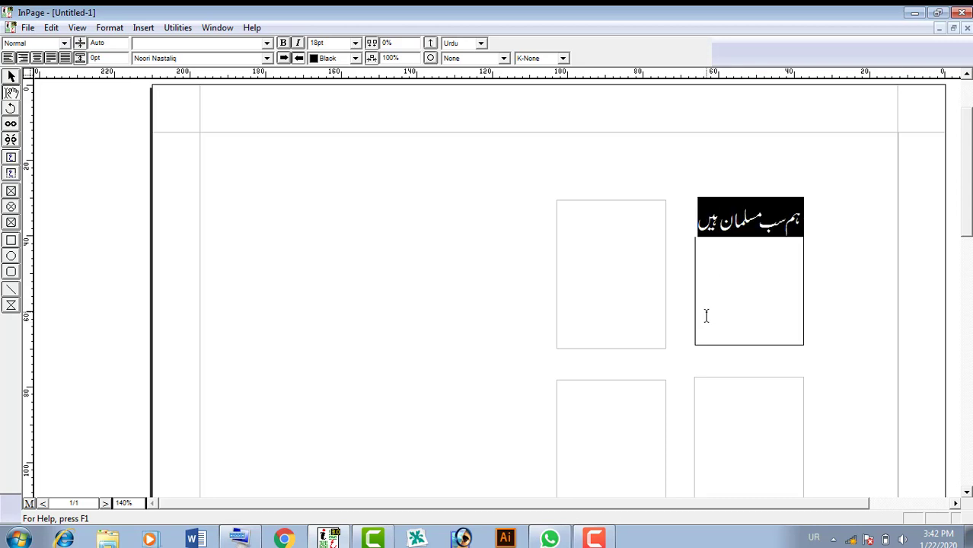
left_click(706, 316)
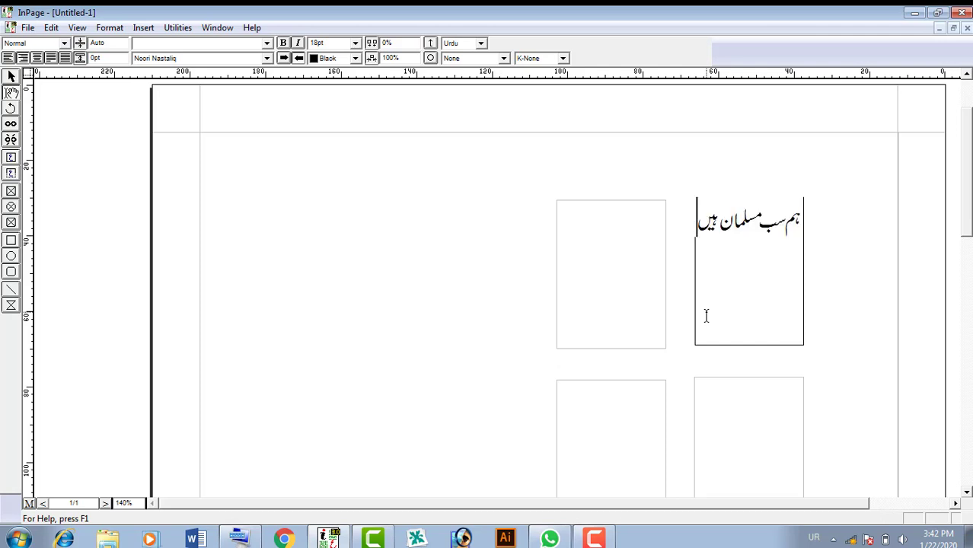
key("ctrl+v")
key("ctrl+v")
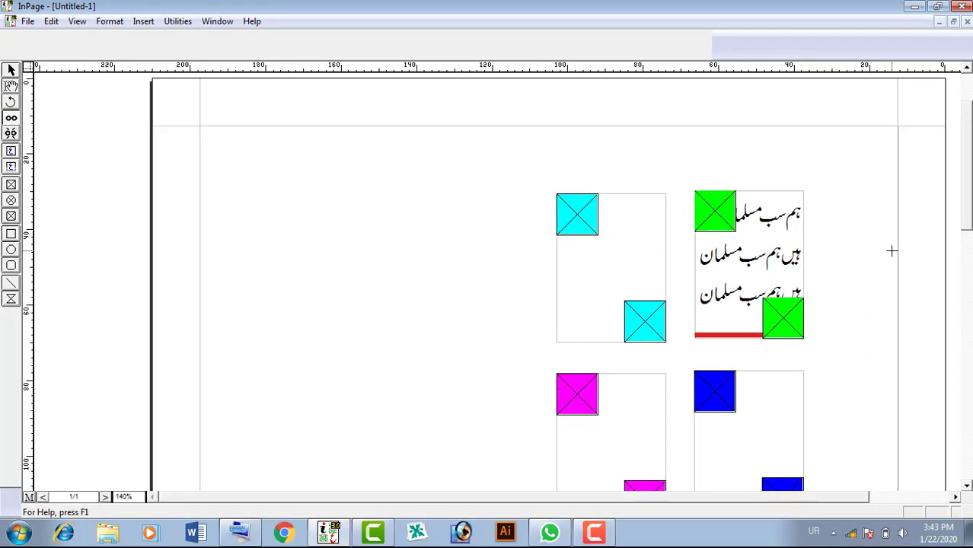
Step: Link the text boxes in order from upper-right to upper-left, then lower-right, then lower-left, so the overflow text flows through
scroll(965, 228, "down", 1)
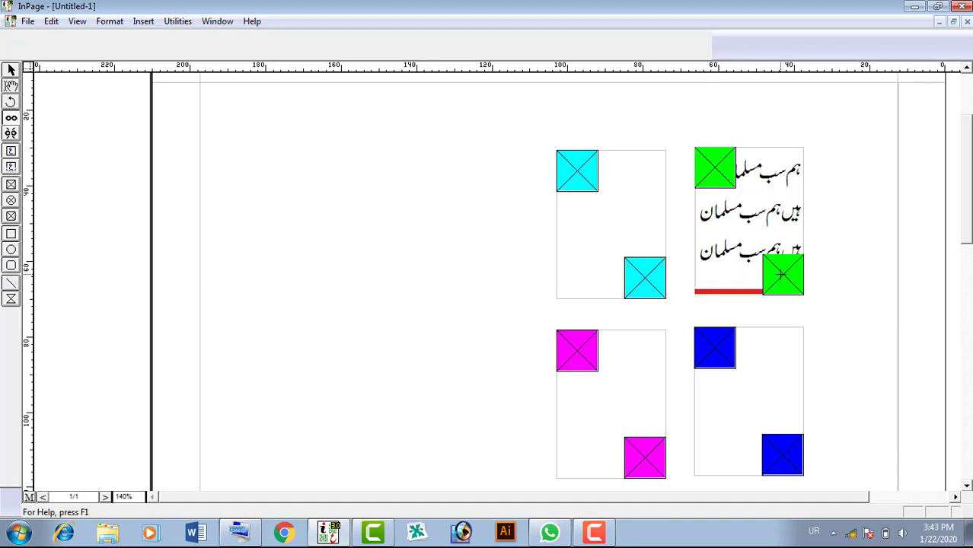
left_click(585, 176)
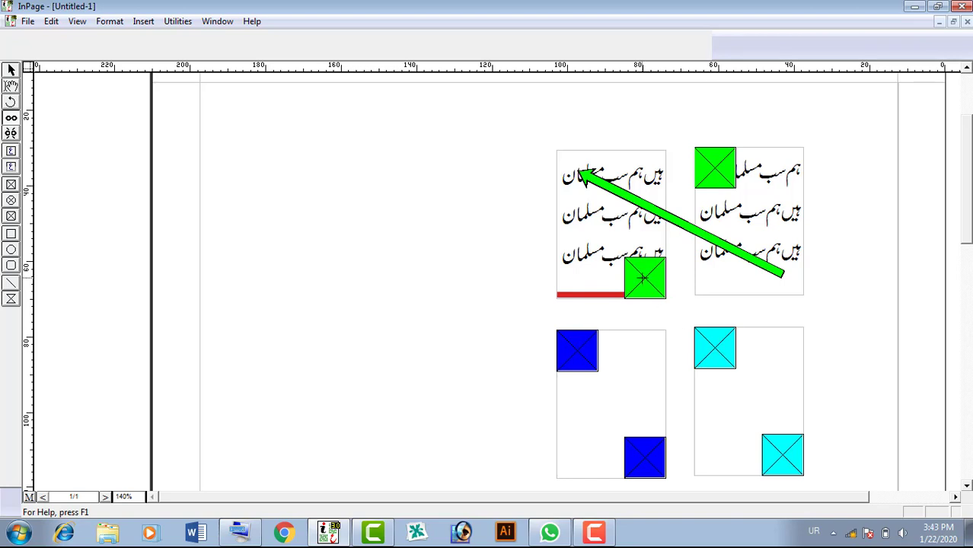
left_click(719, 348)
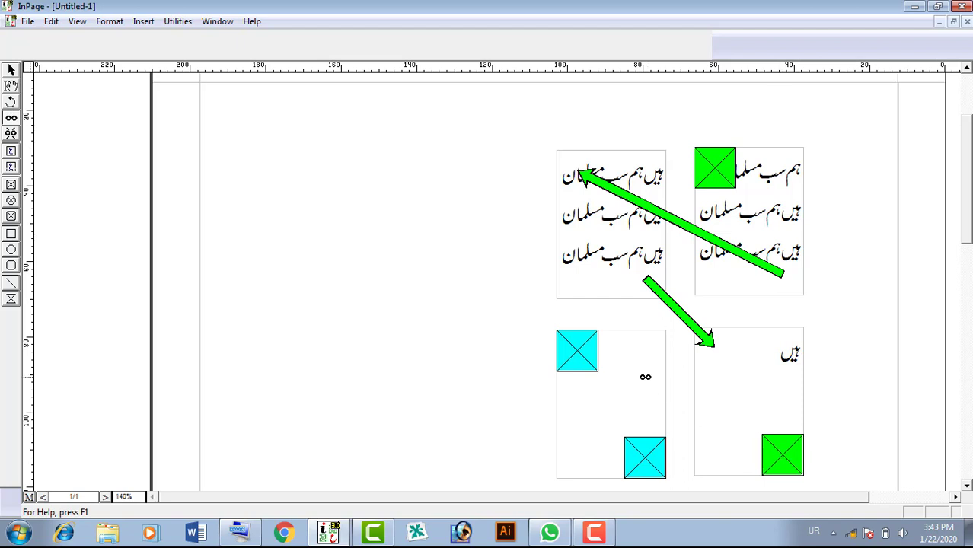
left_click(580, 352)
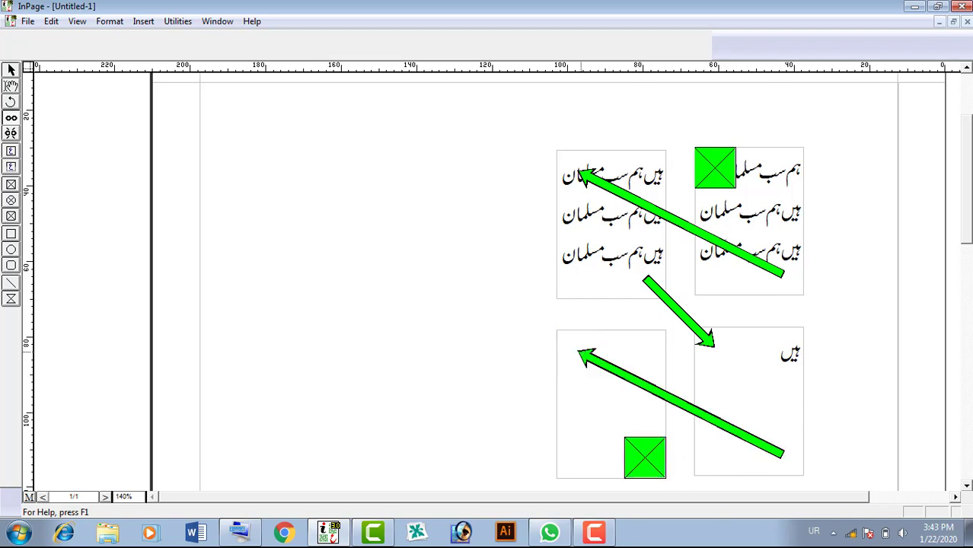
Step: Paste the Urdu sentence repeatedly after the text in the lower-right box until it fills and overflows the lower-left box
left_click(12, 86)
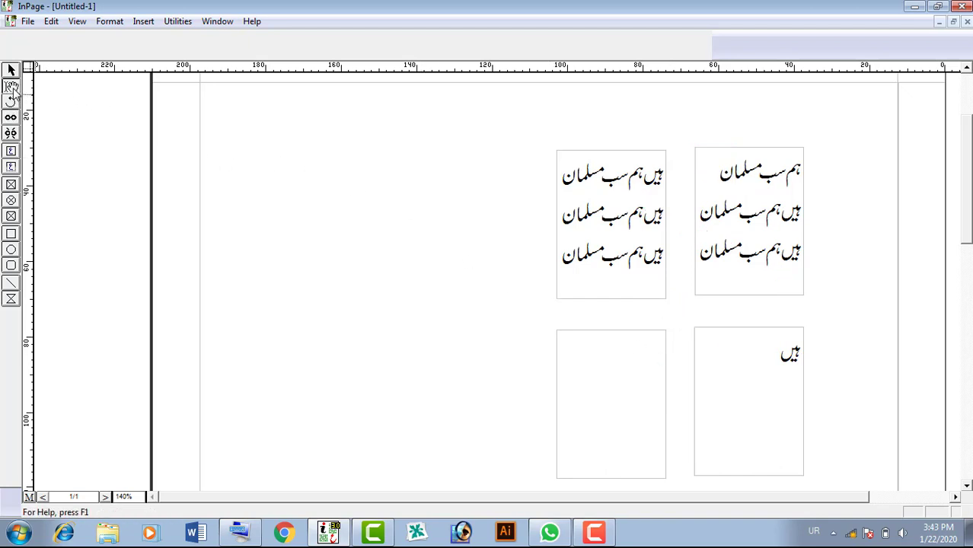
left_click(762, 356)
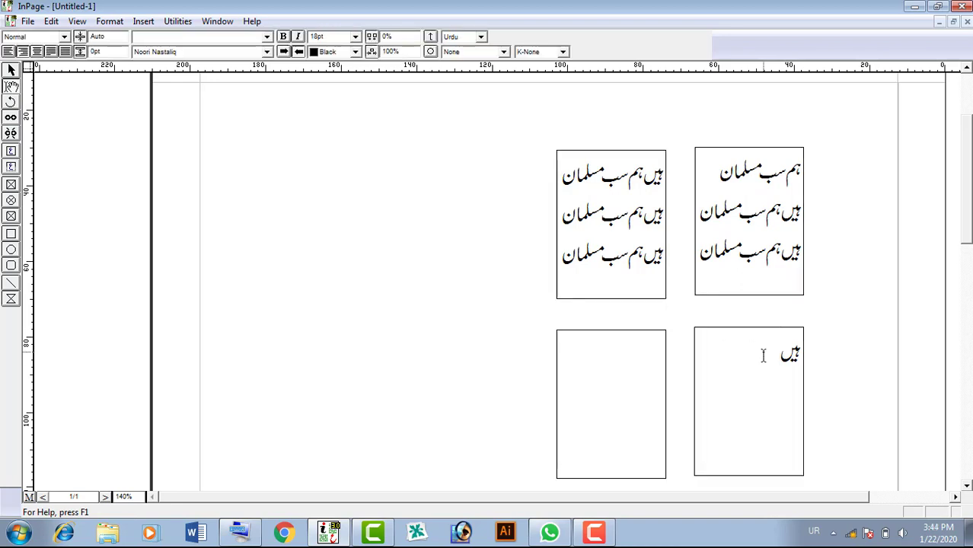
key("ctrl+v")
key("ctrl+v")
key("ctrl+v")
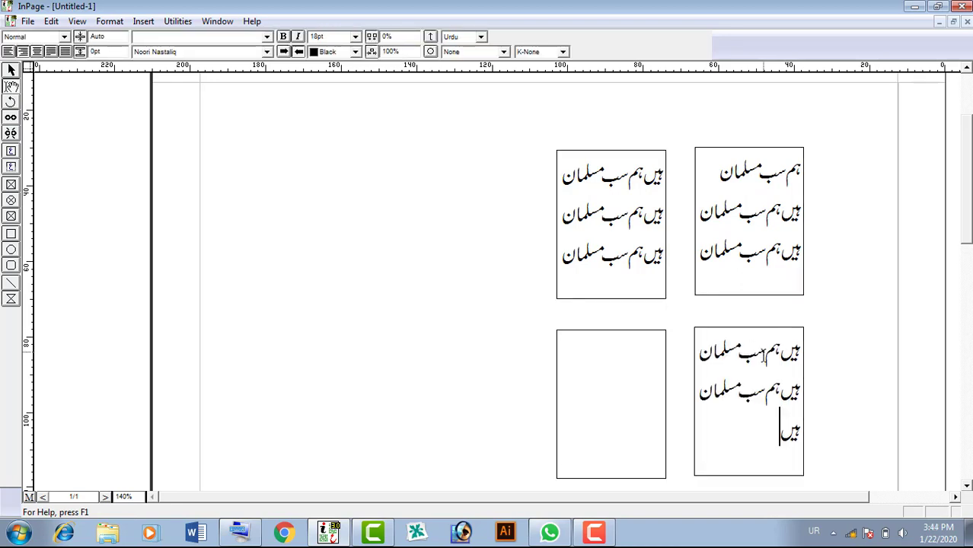
key("ctrl+v")
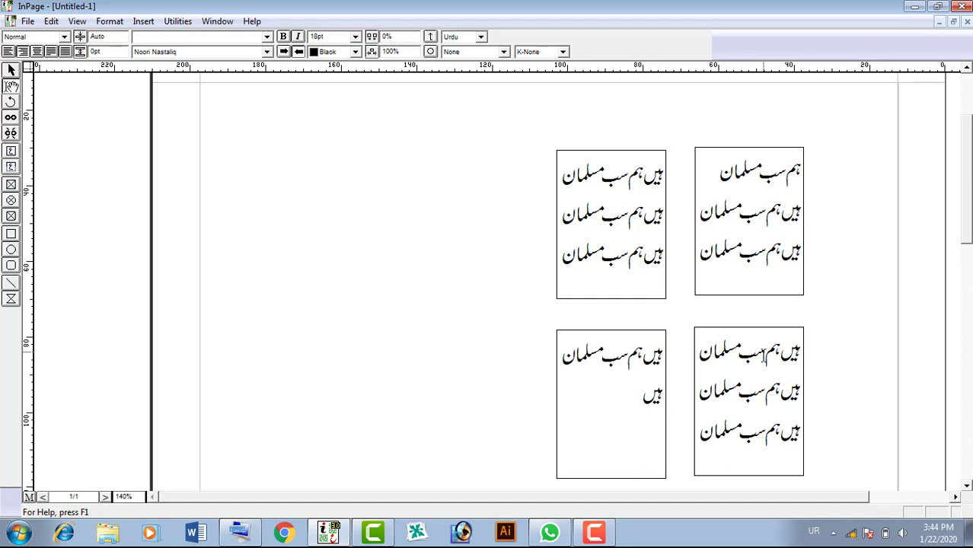
key("ctrl+v")
key("ctrl+v")
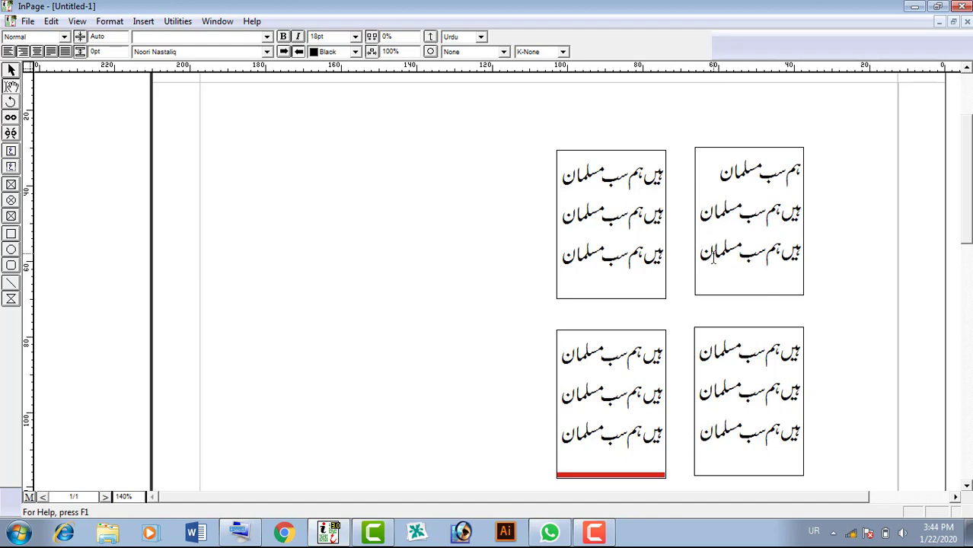
Step: Unlink the text boxes one by one: lower-left first, then lower-right, then upper-left
left_click(11, 133)
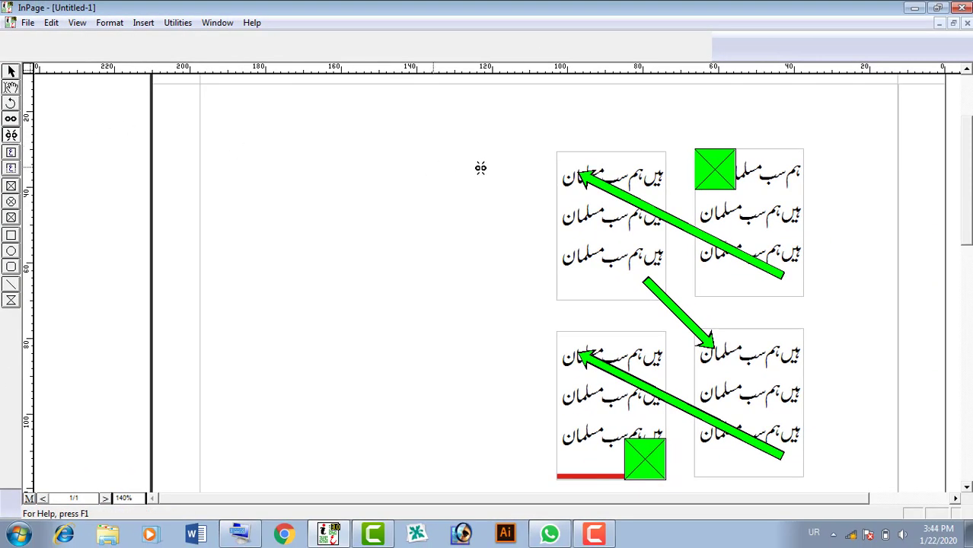
left_click(592, 359)
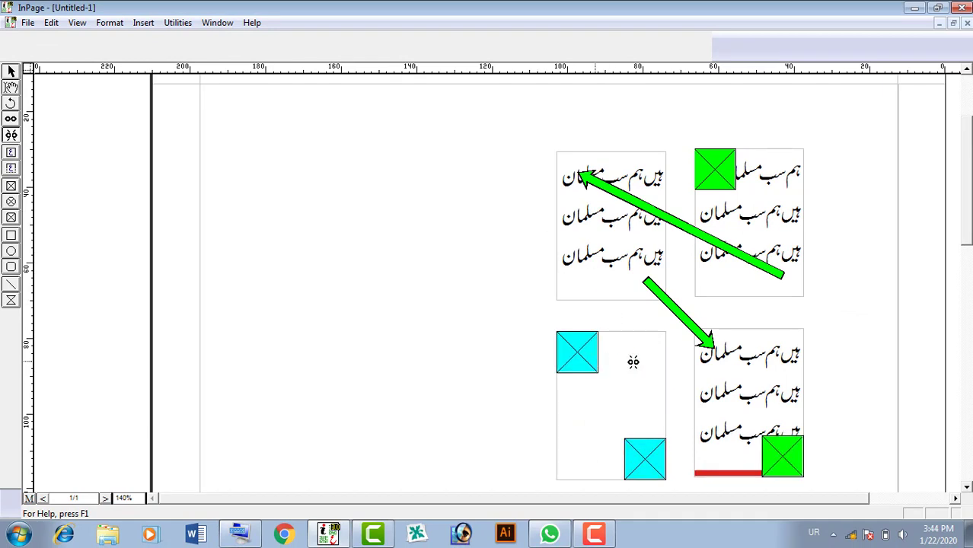
left_click(714, 344)
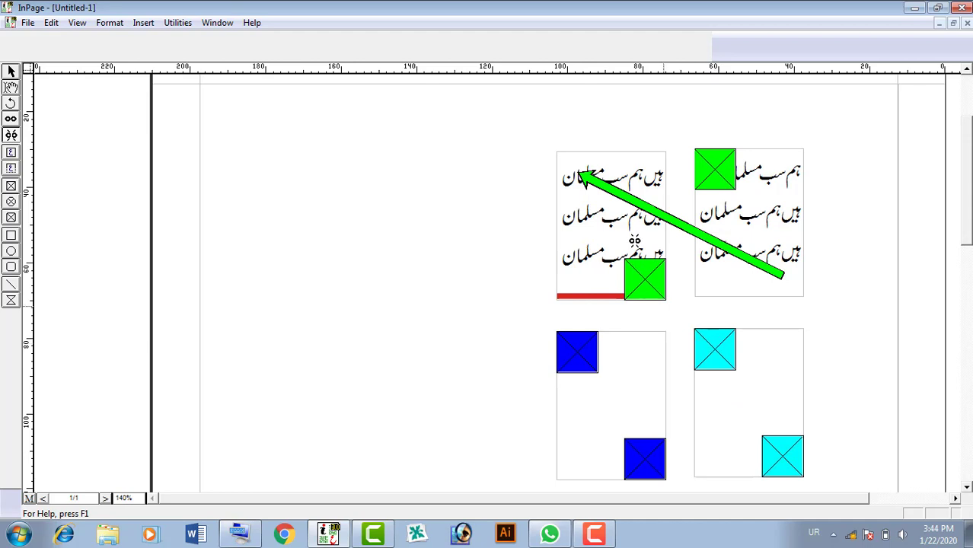
left_click(590, 180)
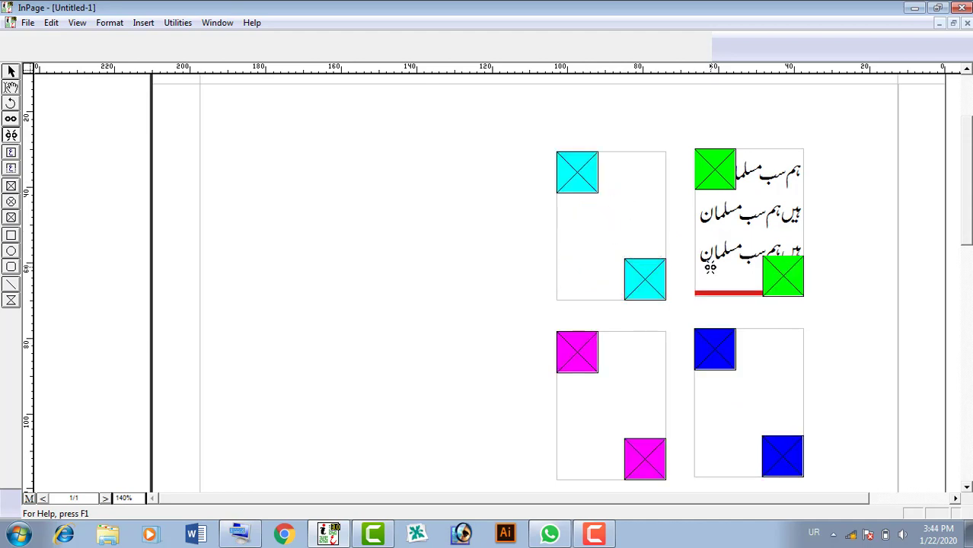
Step: Draw a text box about 30 by 36 mm in the page's empty left half and a title text box about 21 mm wide below it
left_click(11, 154)
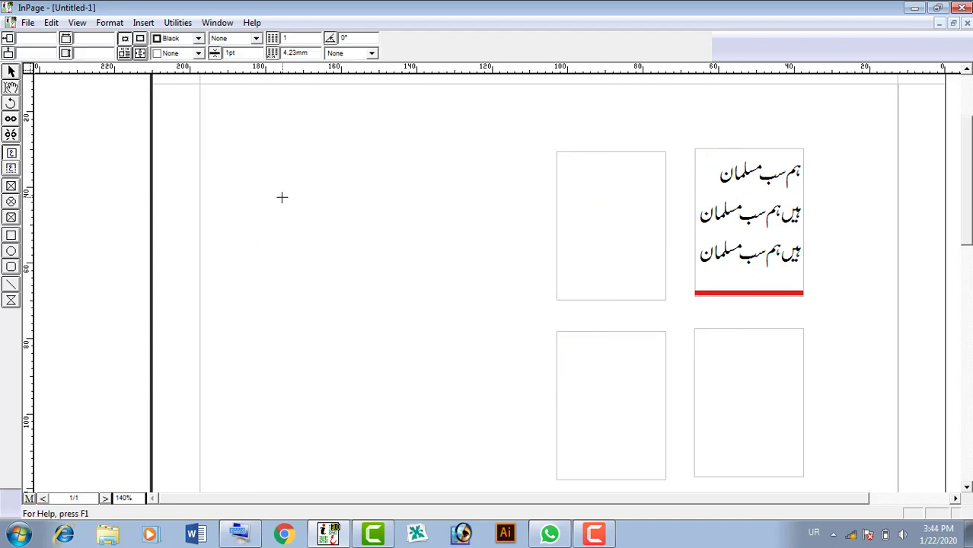
left_click_drag(281, 195, 395, 332)
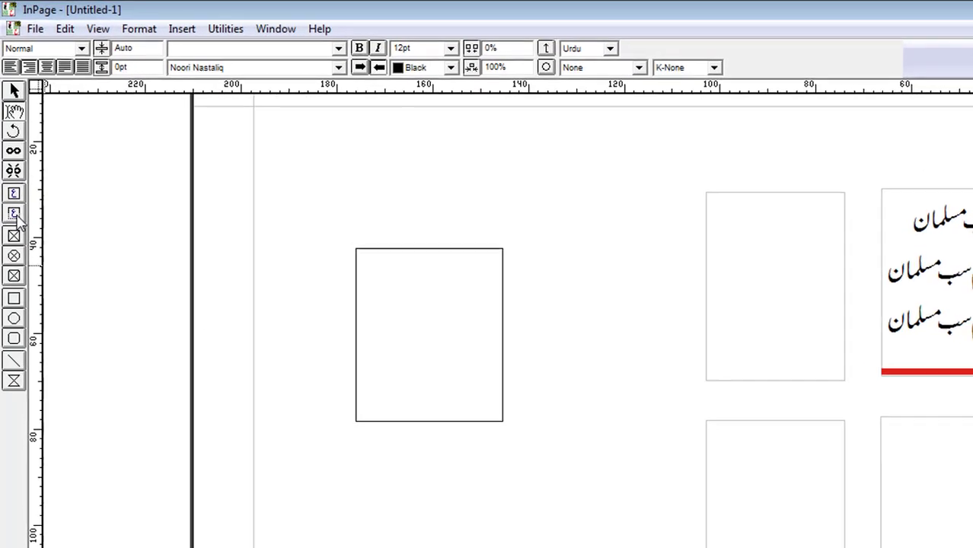
left_click(15, 226)
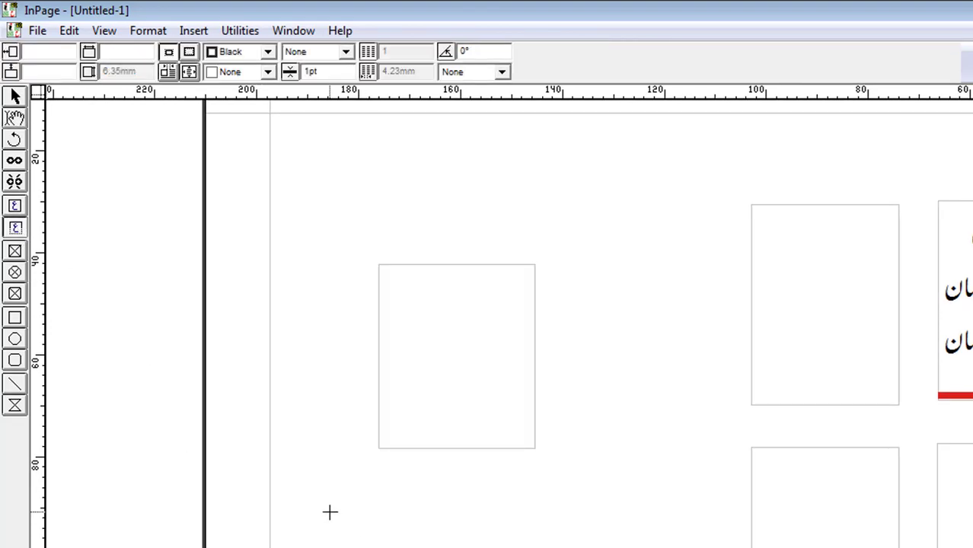
left_click_drag(323, 506, 376, 534)
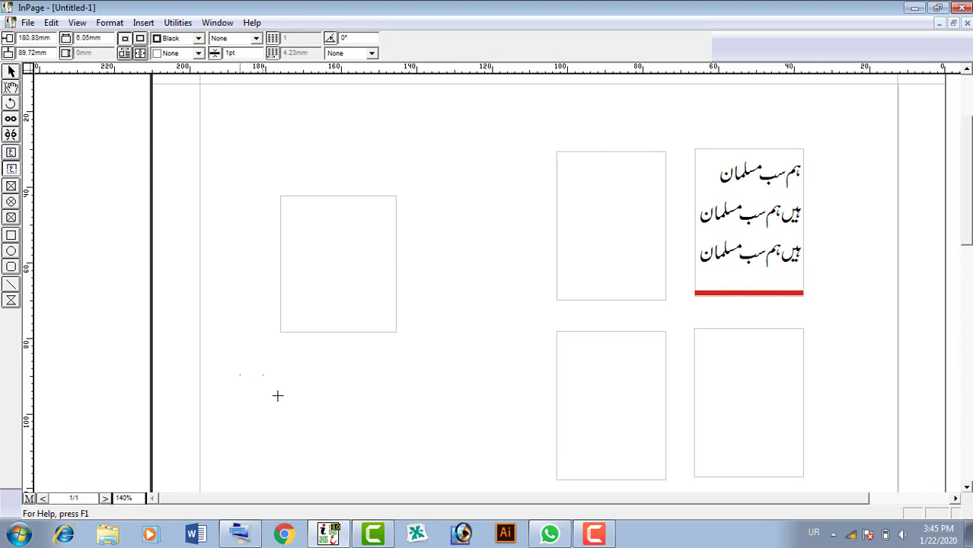
left_click_drag(277, 395, 321, 401)
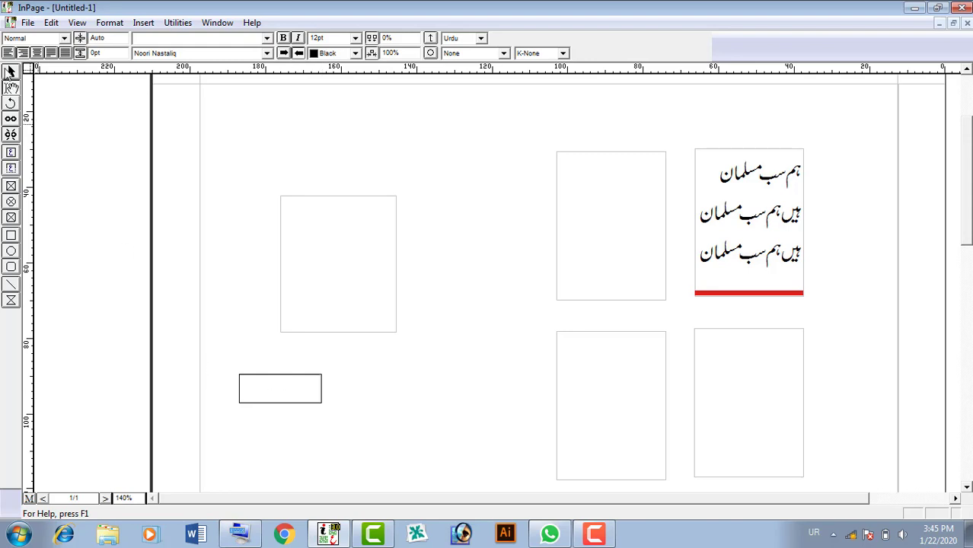
Step: Enlarge the new text box upward and to the right to about 34.6 mm wide and 43.5 mm high
left_click(11, 71)
left_click(325, 275)
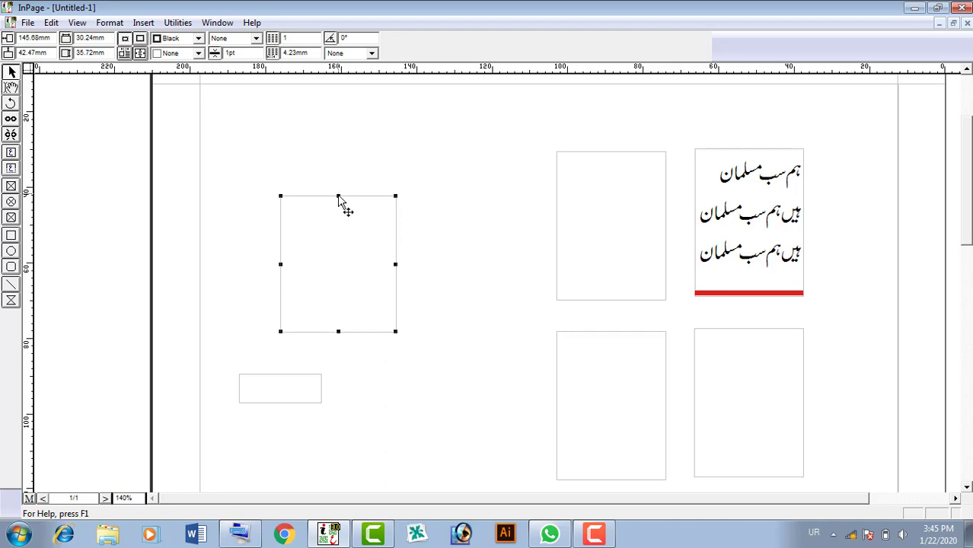
left_click_drag(338, 195, 340, 167)
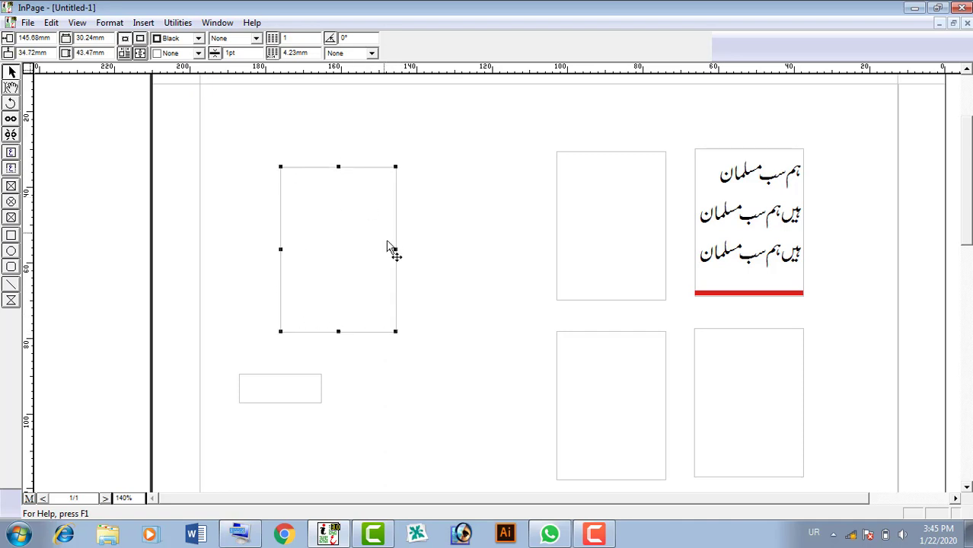
left_click_drag(409, 250, 412, 251)
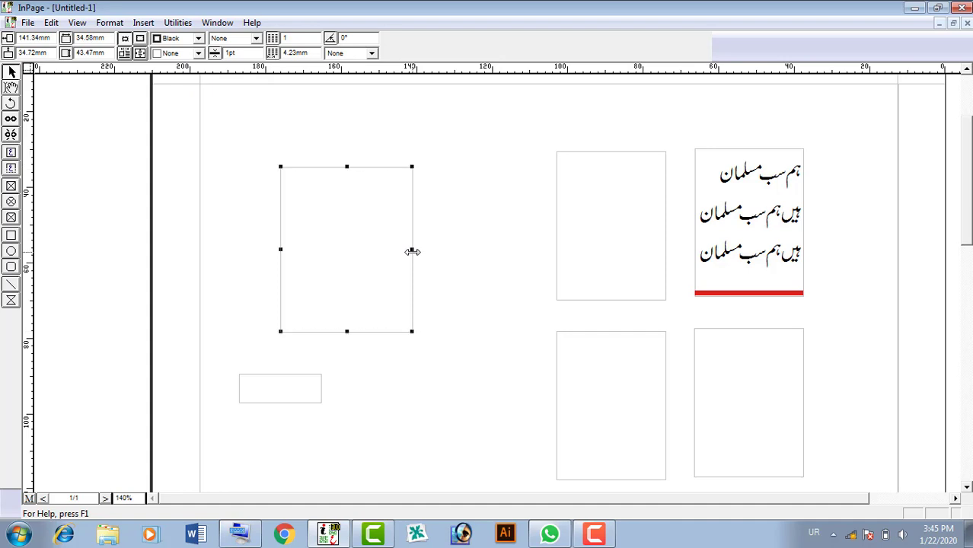
Step: Stretch the title text box to the right to about 52 mm wide and compare its handles with the regular text box's
left_click(302, 397)
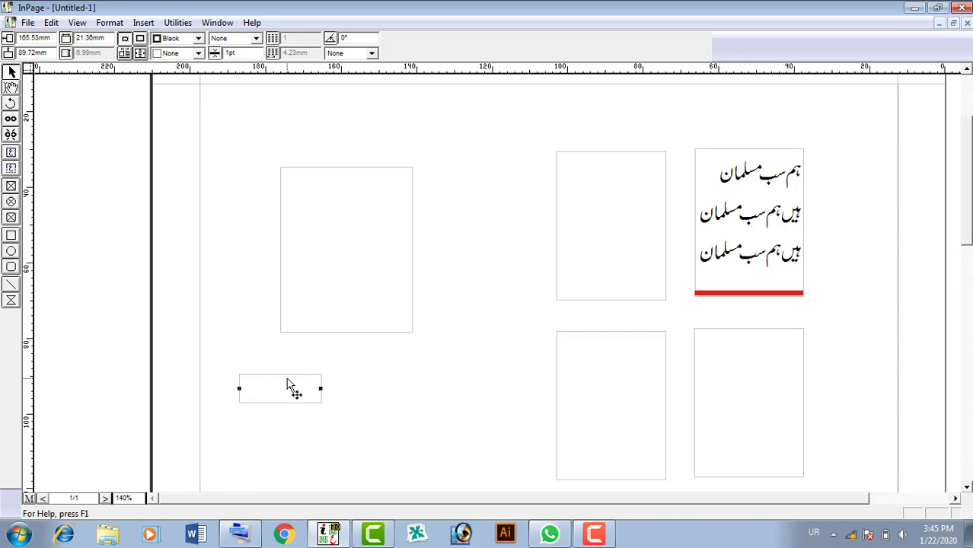
left_click_drag(321, 389, 437, 389)
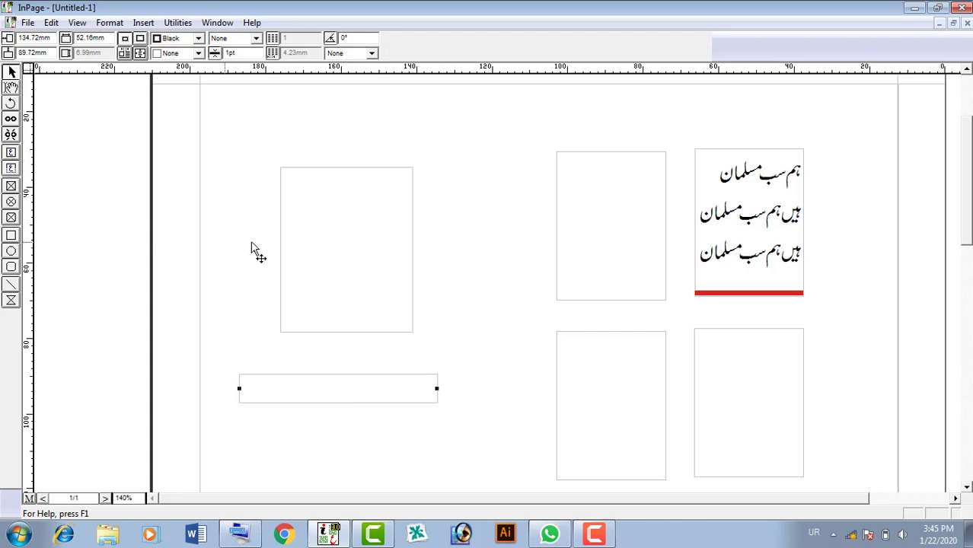
left_click(343, 263)
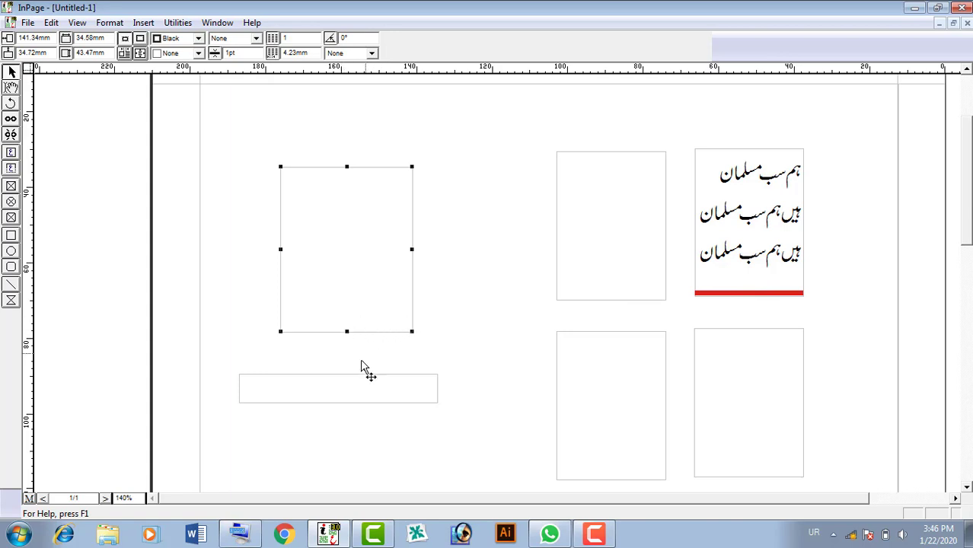
left_click(358, 393)
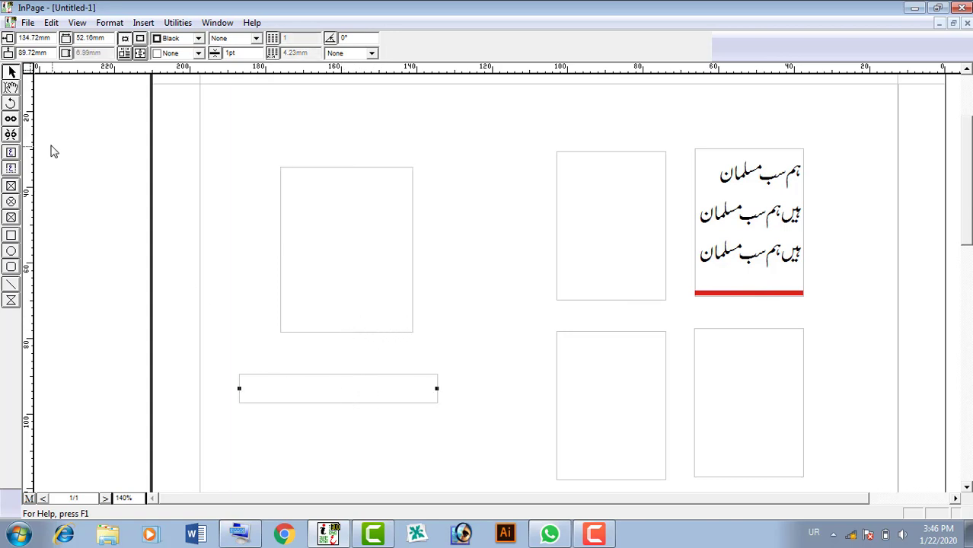
Step: Paste the copied Urdu sentence repeatedly into the title text box below the new regular box
left_click(11, 88)
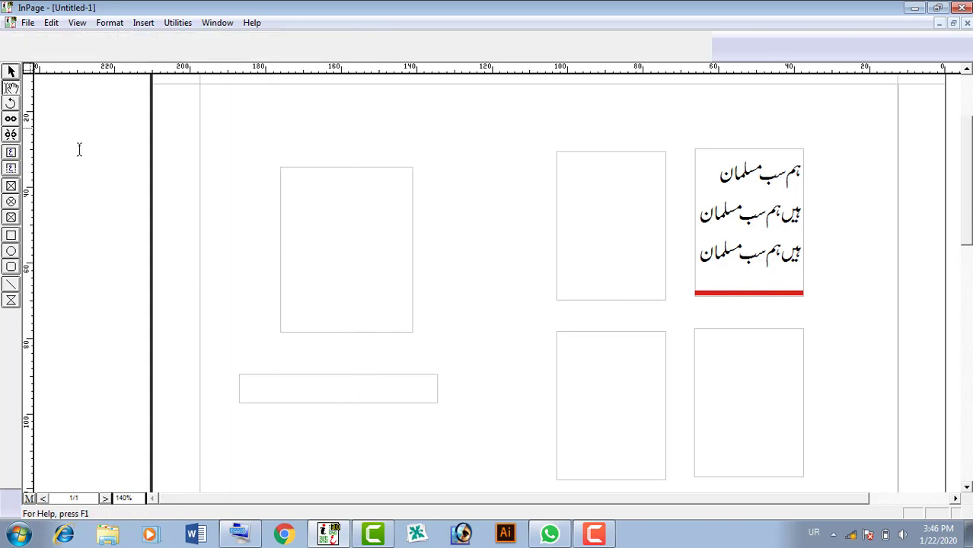
left_click(283, 393)
key("ctrl+v")
key("ctrl+v")
key("ctrl+v")
key("ctrl+v")
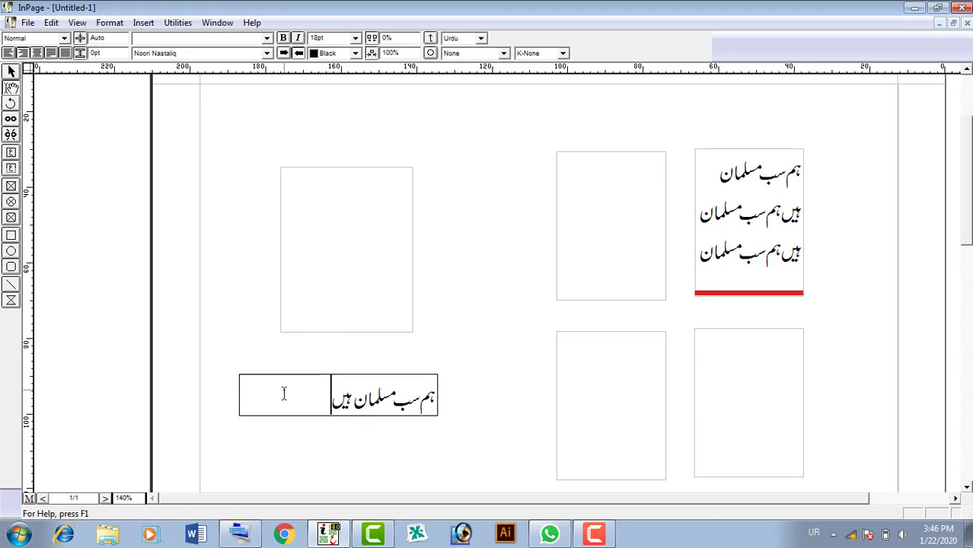